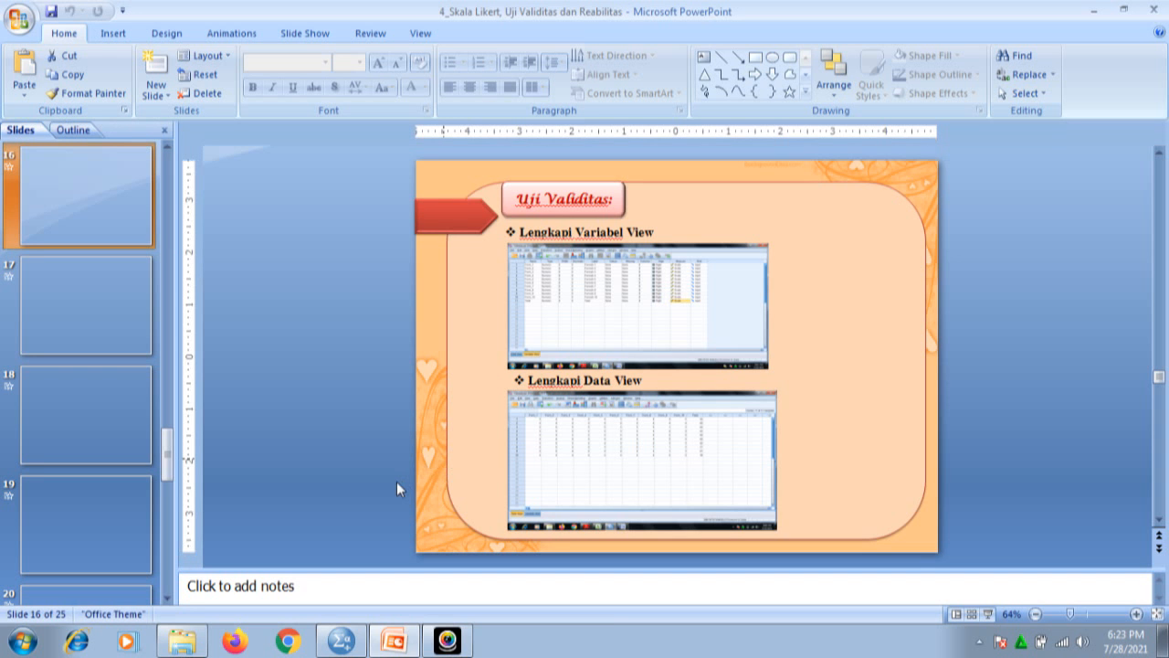
Step: Switch to SPSS and compare the variable definitions and questionnaire data with the Uji Validitas slide in PowerPoint
{"action": "left_click", "coordinate": [340, 643]}
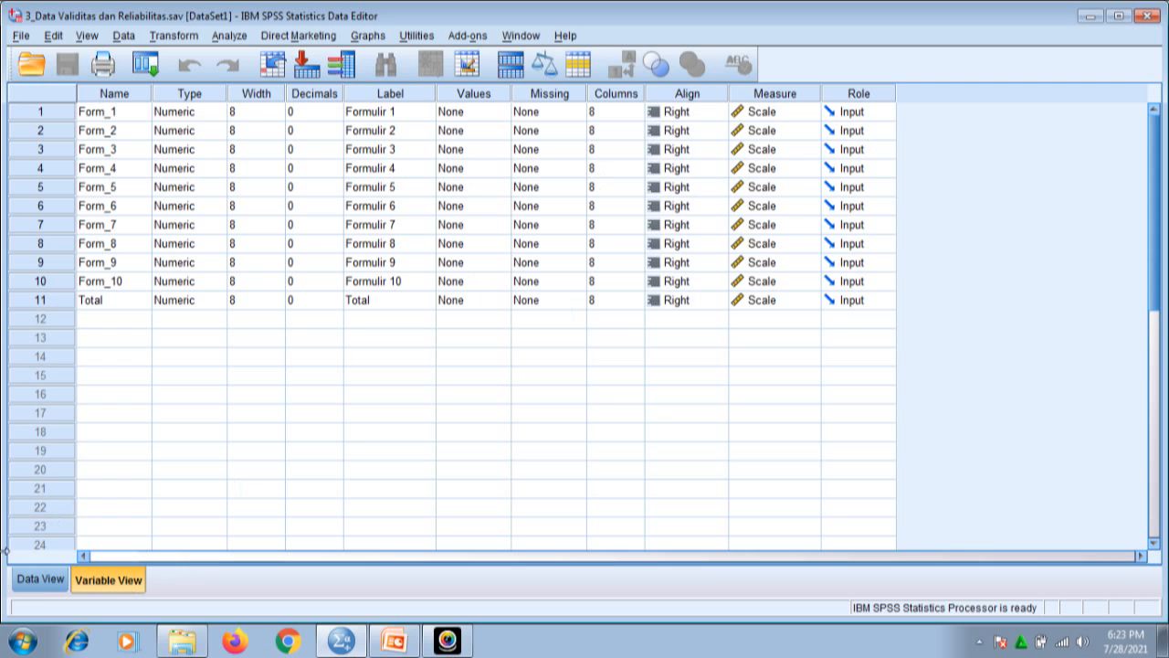
{"action": "left_click", "coordinate": [40, 587]}
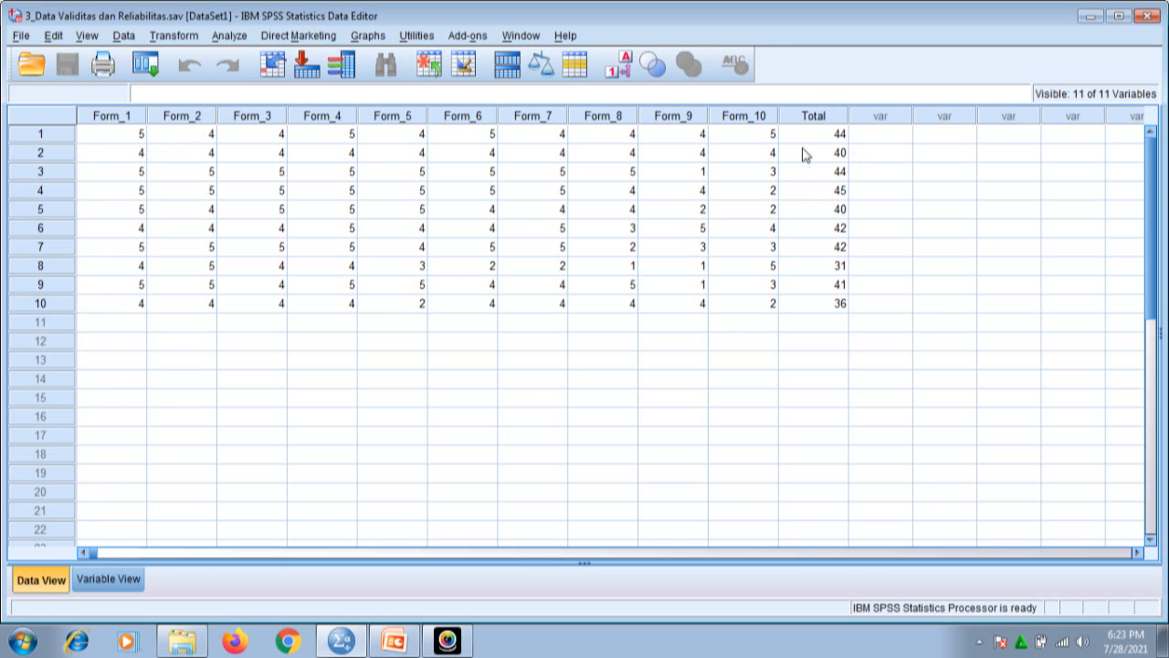
{"action": "left_click", "coordinate": [393, 640]}
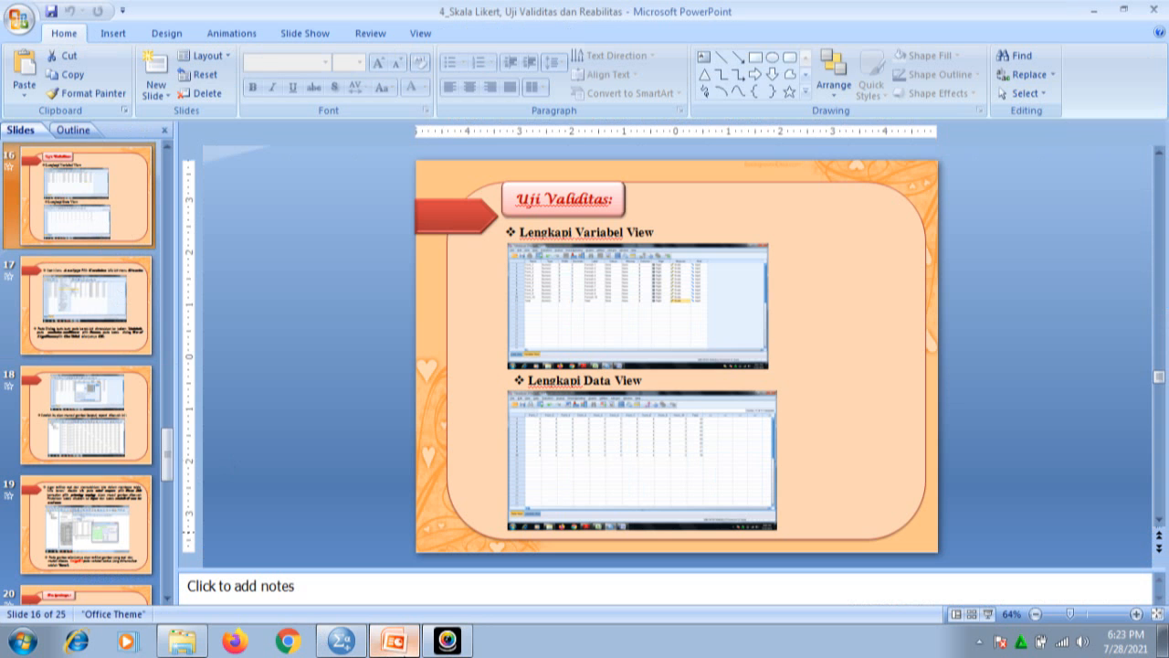
{"action": "left_click", "coordinate": [341, 642]}
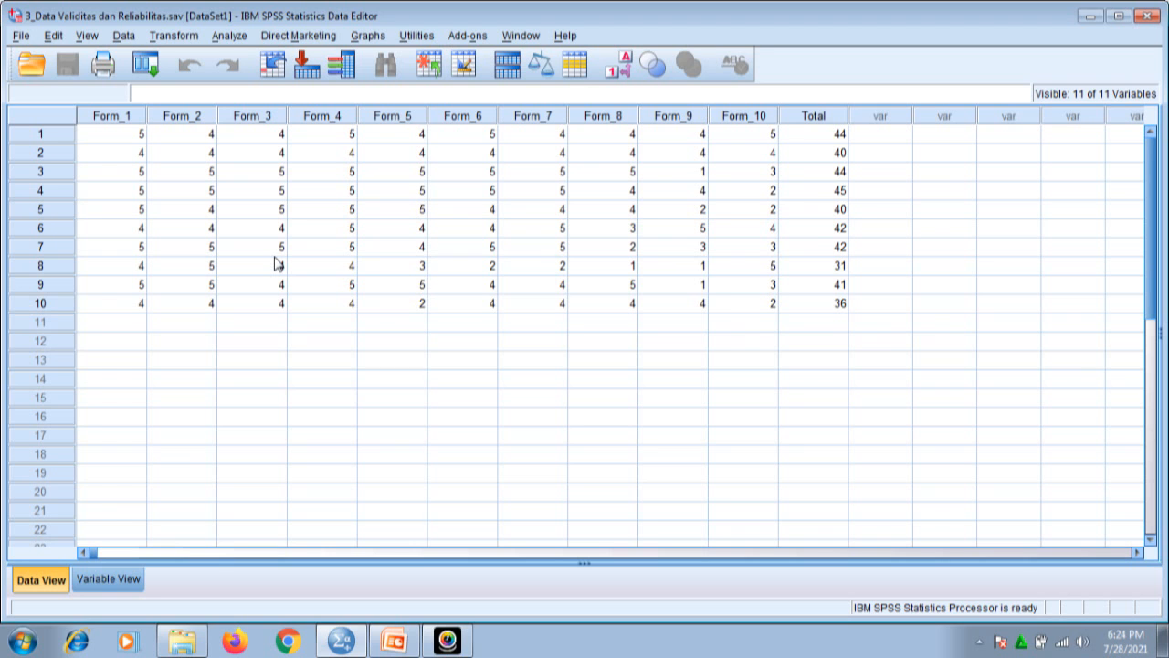
Step: Set up a bivariate correlation analysis with Formulir 1 through Formulir 10 and Total as its variables
{"action": "left_click", "coordinate": [228, 39]}
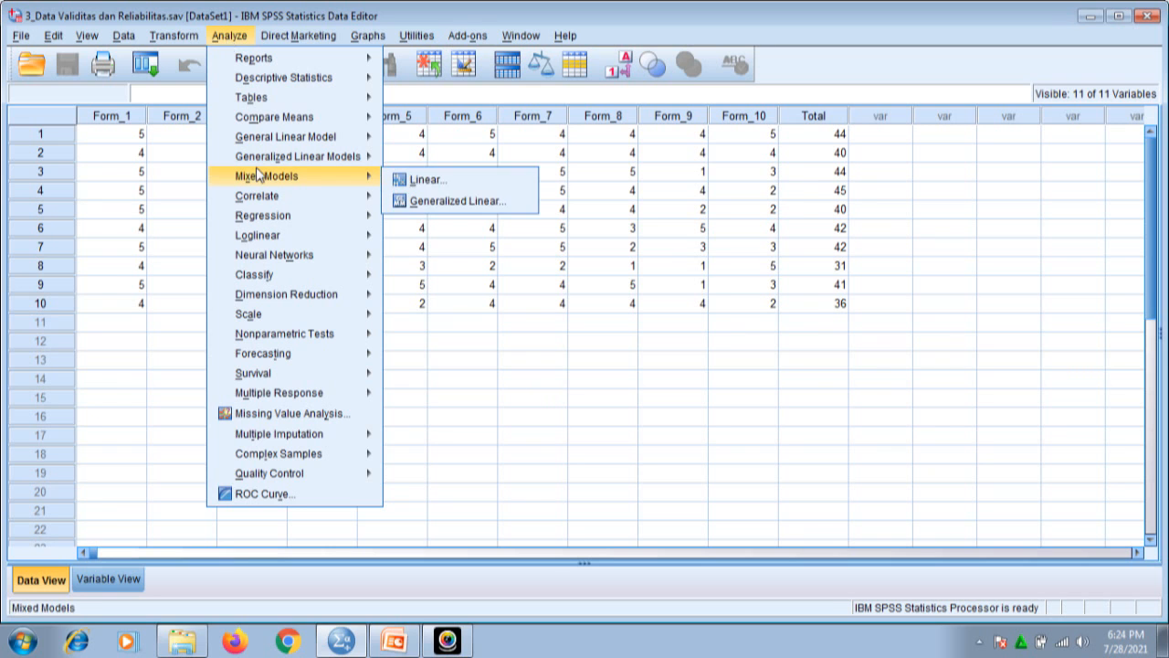
{"action": "mouse_move", "coordinate": [266, 200]}
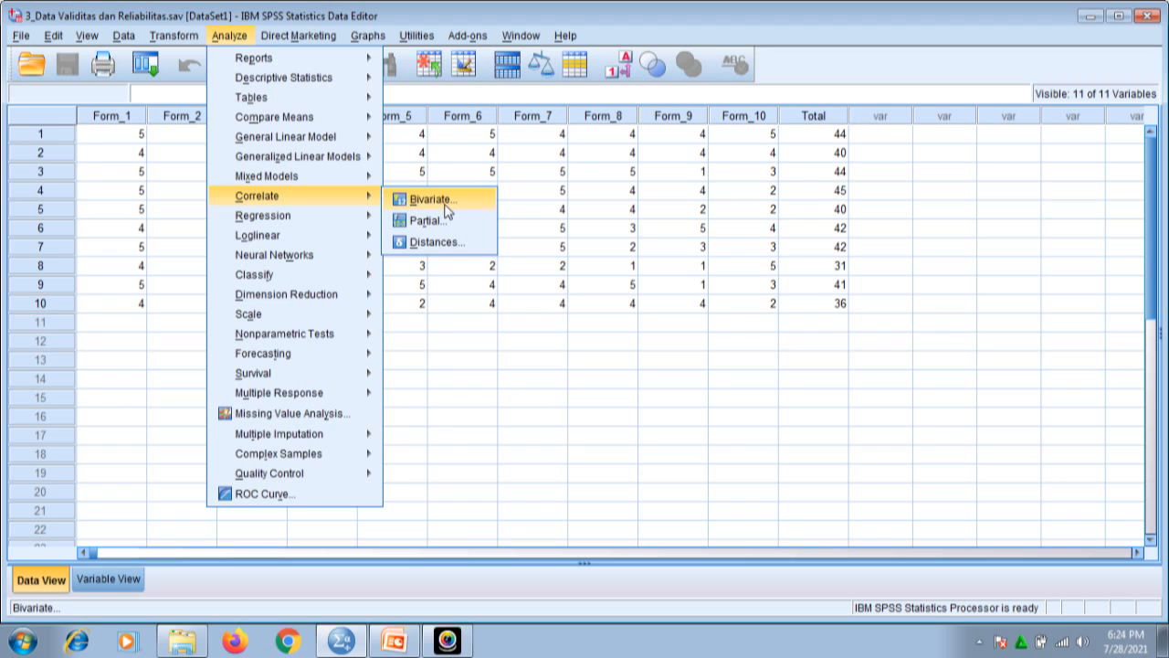
{"action": "left_click", "coordinate": [446, 200]}
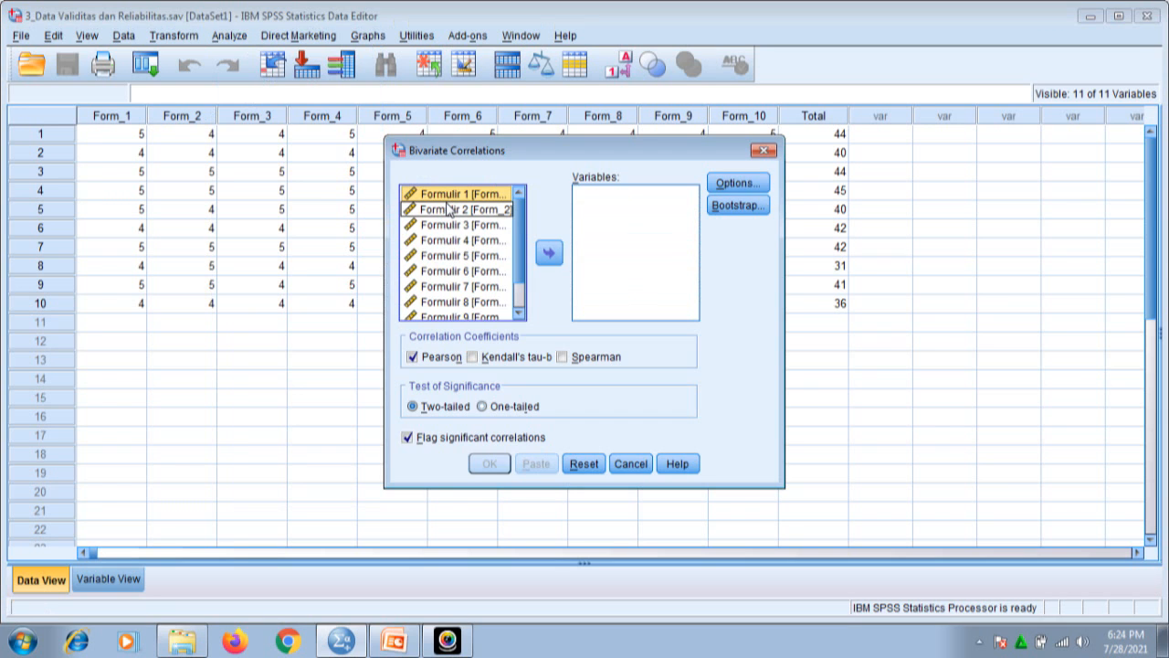
{"action": "left_click", "coordinate": [453, 195]}
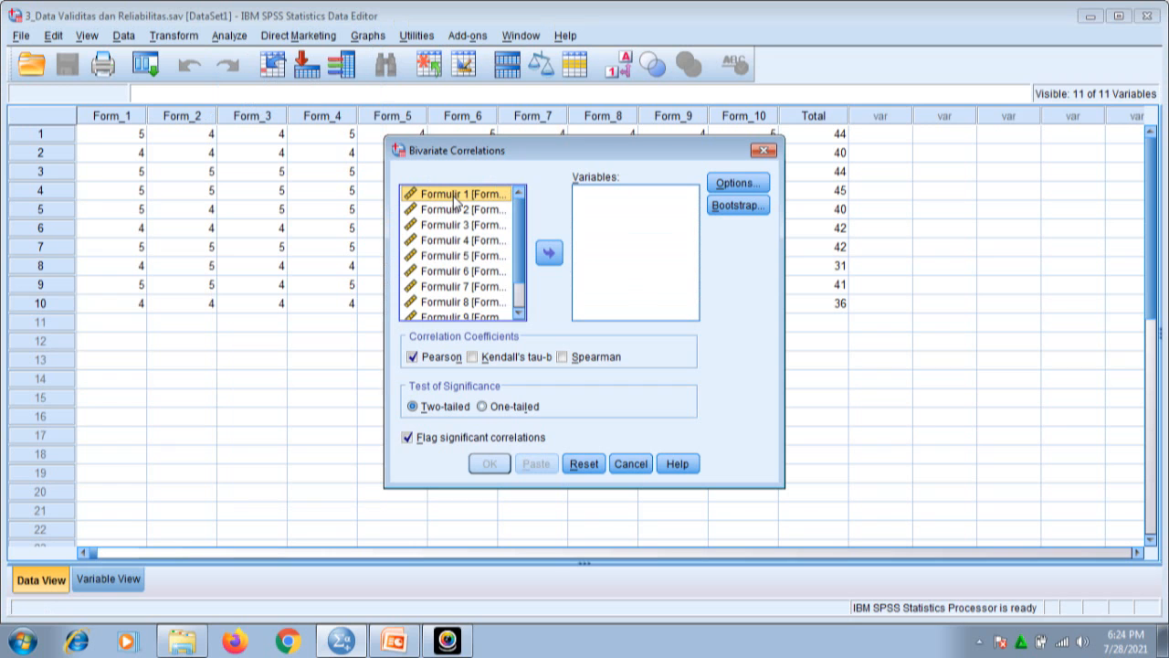
{"action": "left_click", "coordinate": [457, 209], "text": "shift"}
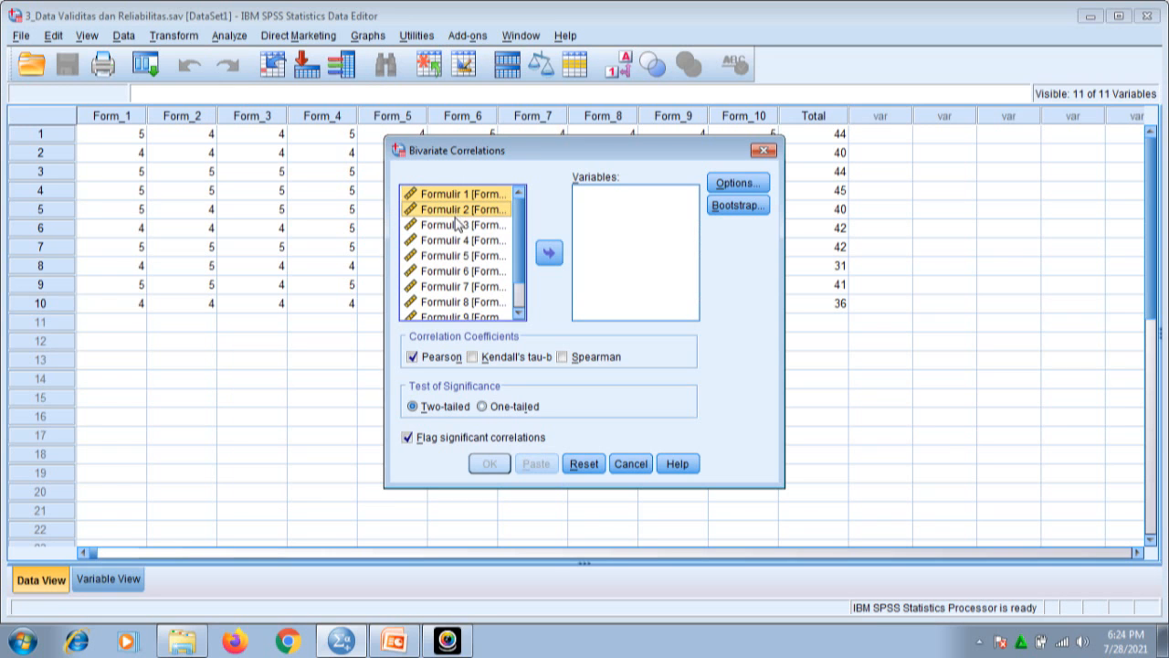
{"action": "left_click", "coordinate": [458, 225], "text": "shift"}
{"action": "left_click", "coordinate": [461, 242], "text": "shift"}
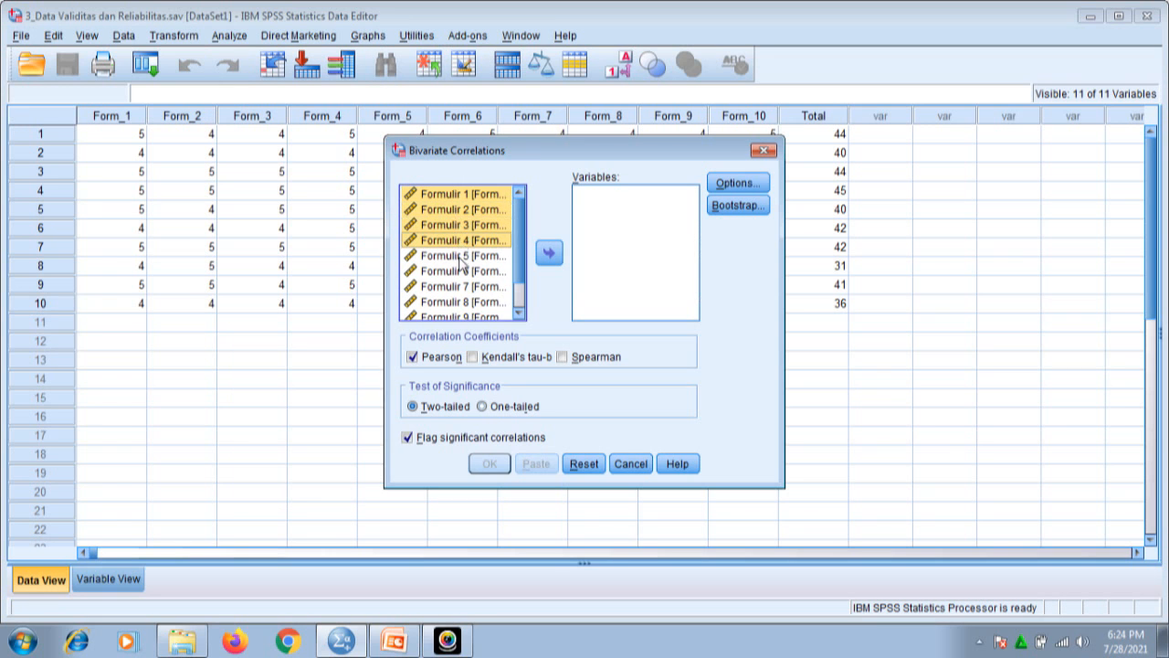
{"action": "left_click", "coordinate": [462, 258], "text": "shift"}
{"action": "left_click", "coordinate": [461, 271], "text": "shift"}
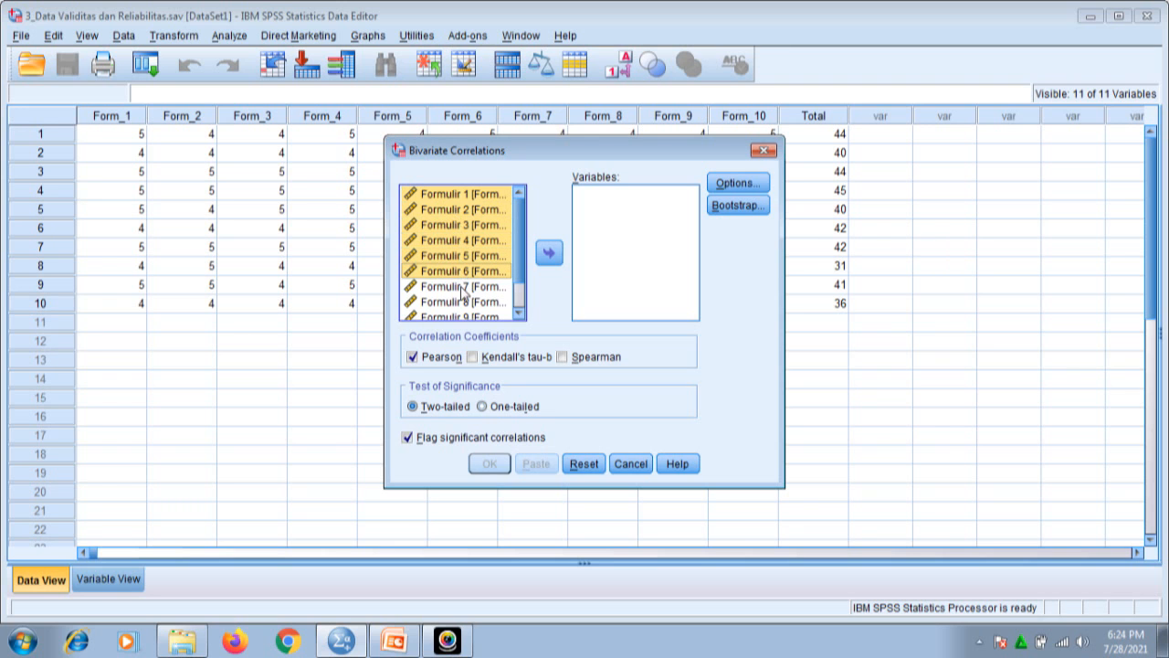
{"action": "left_click", "coordinate": [463, 287], "text": "shift"}
{"action": "left_click", "coordinate": [463, 302], "text": "shift"}
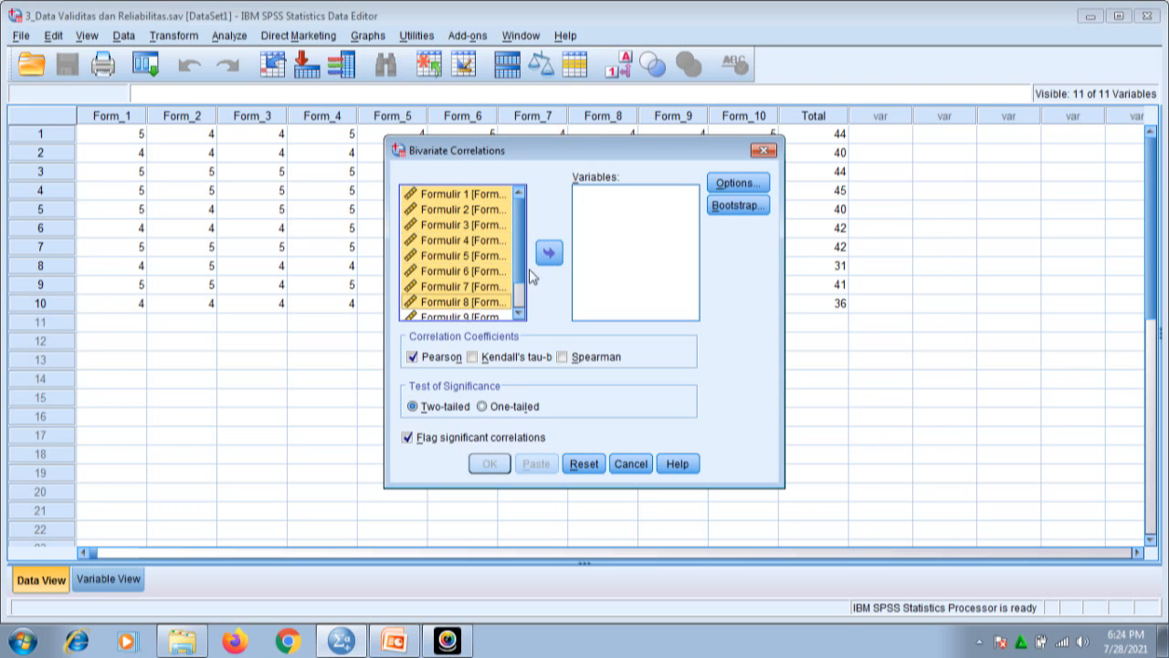
{"action": "scroll", "coordinate": [520, 281], "scroll_direction": "down", "scroll_amount": 3}
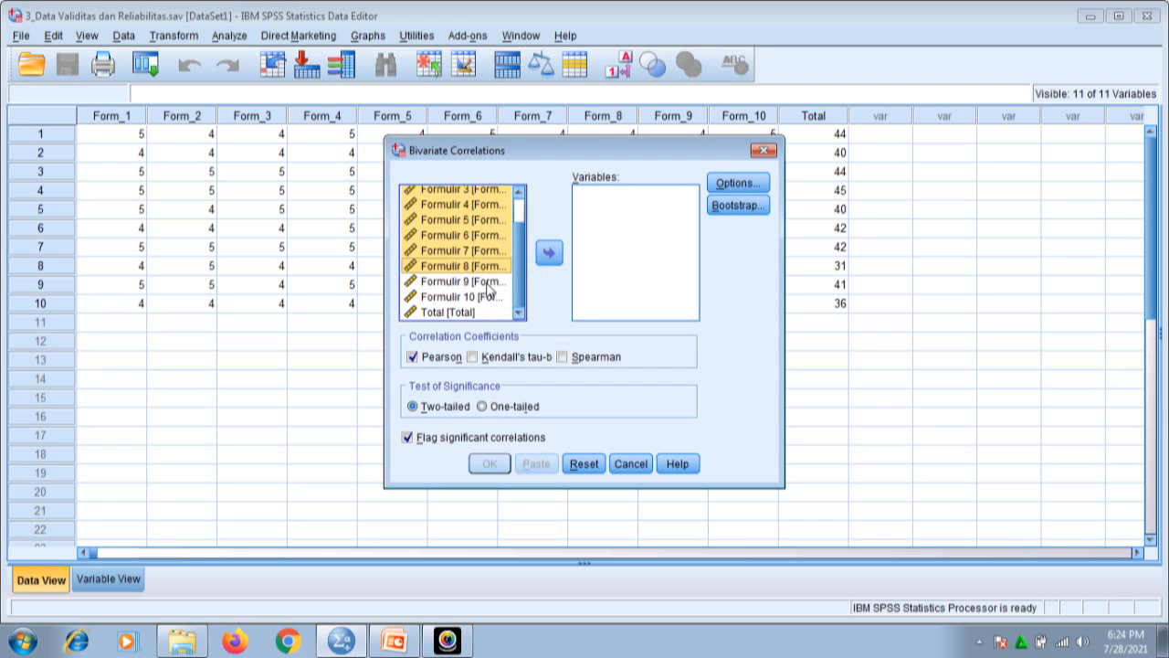
{"action": "left_click", "coordinate": [489, 284], "text": "shift"}
{"action": "left_click", "coordinate": [482, 298], "text": "shift"}
{"action": "left_click", "coordinate": [474, 313], "text": "shift"}
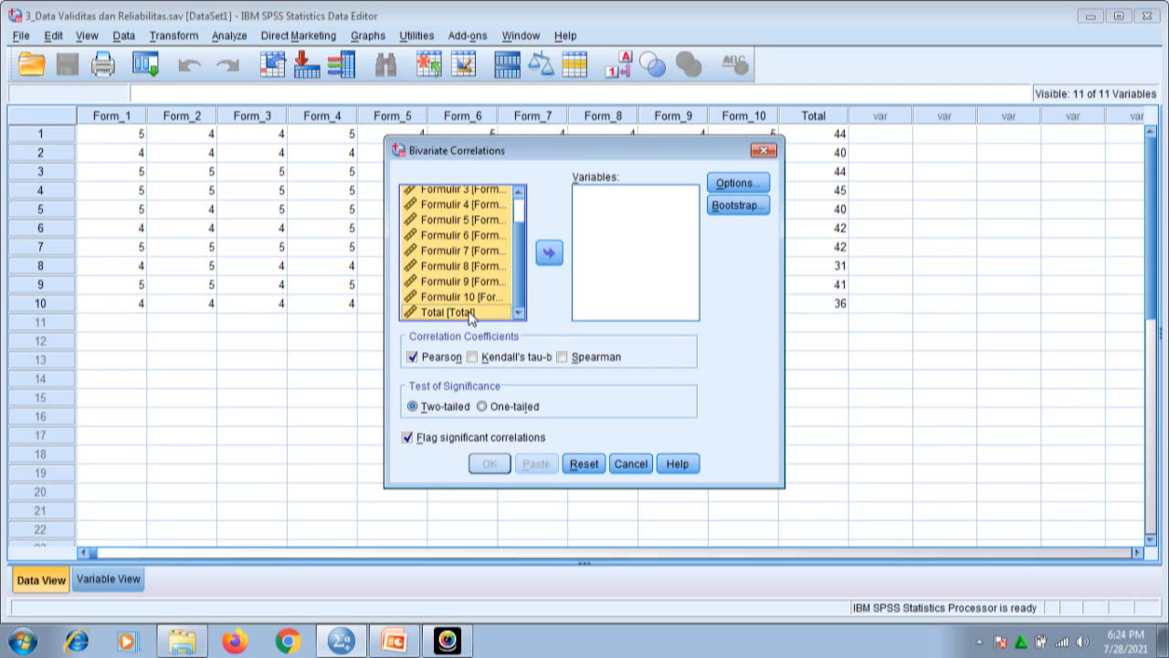
{"action": "left_click", "coordinate": [548, 255]}
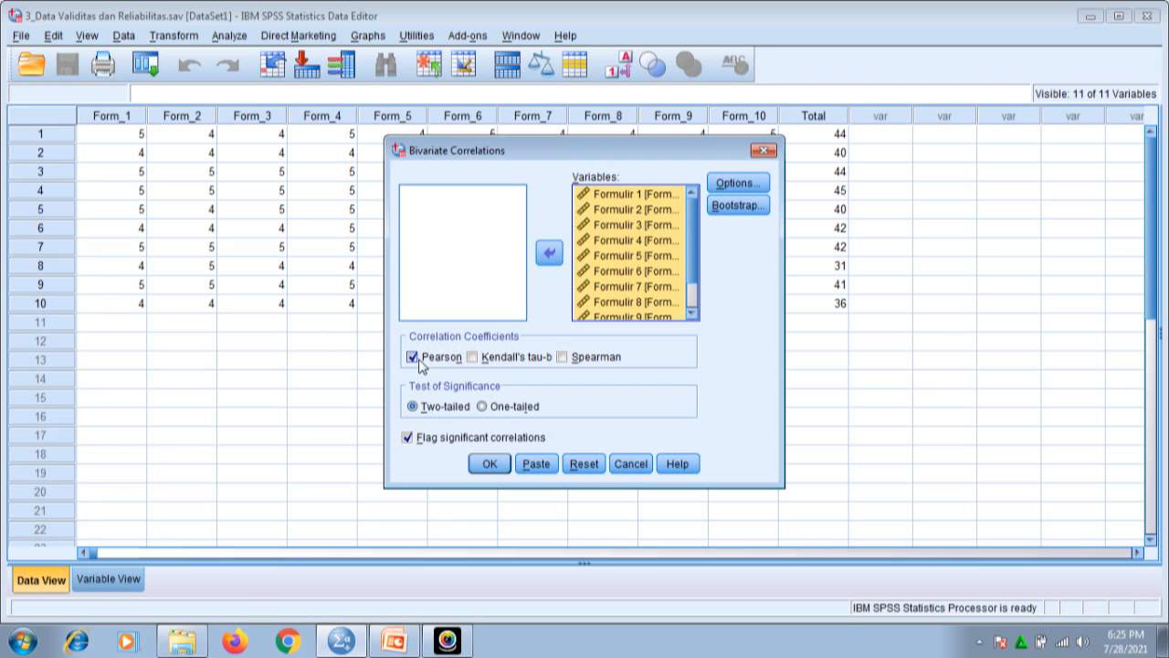
Step: Set the test of significance to one-tailed and run the Pearson correlation analysis
{"action": "left_click", "coordinate": [482, 406]}
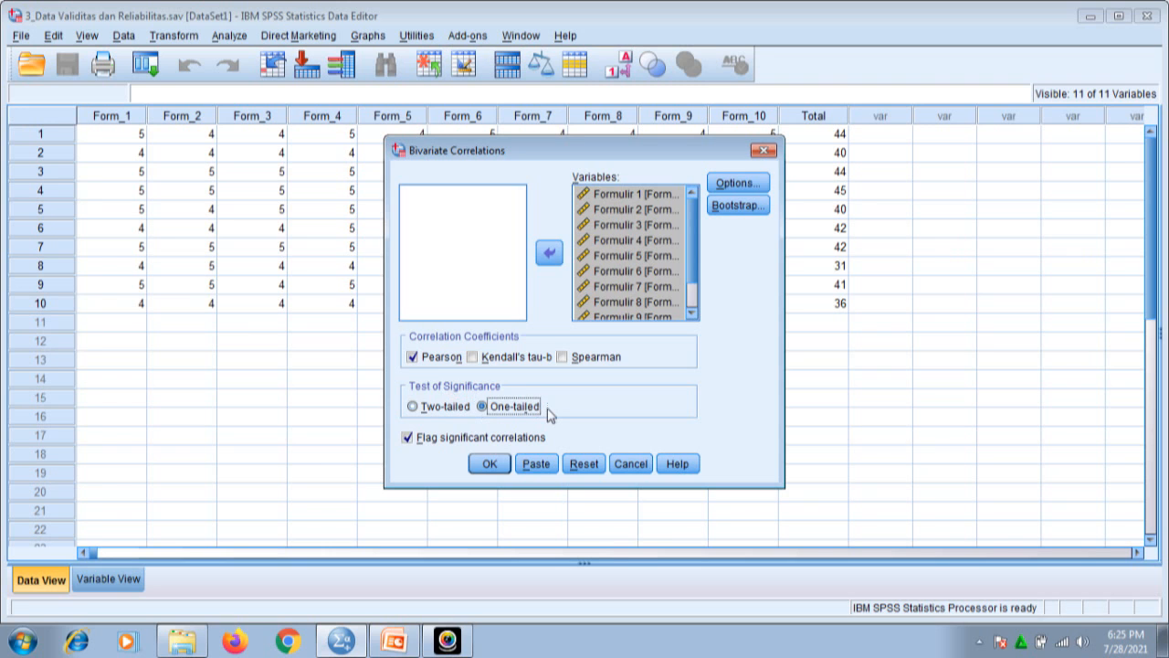
{"action": "left_click", "coordinate": [491, 464]}
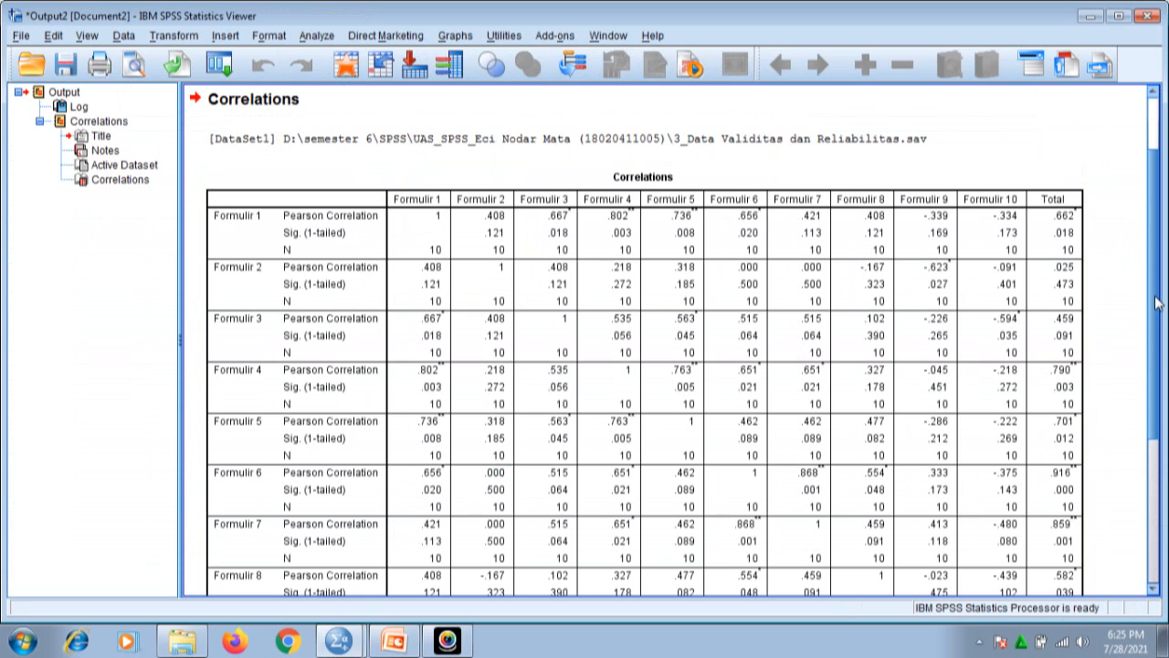
{"action": "scroll", "coordinate": [1158, 319], "scroll_direction": "down", "scroll_amount": 1}
{"action": "scroll", "coordinate": [1158, 320], "scroll_direction": "down", "scroll_amount": 2}
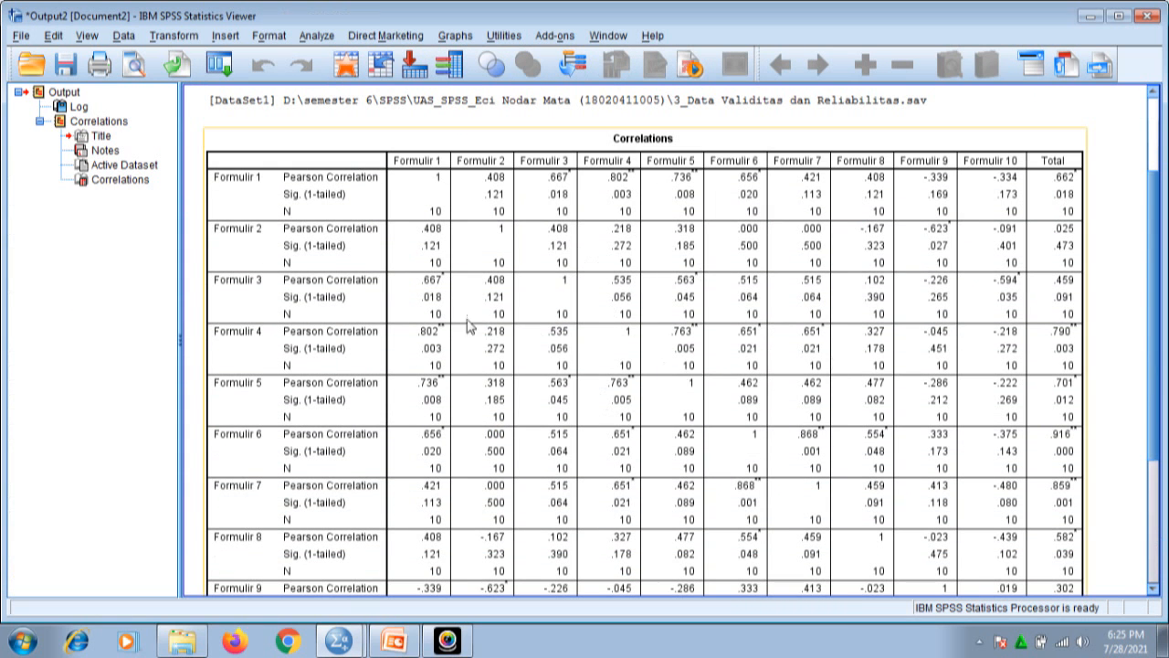
{"action": "left_click", "coordinate": [512, 279]}
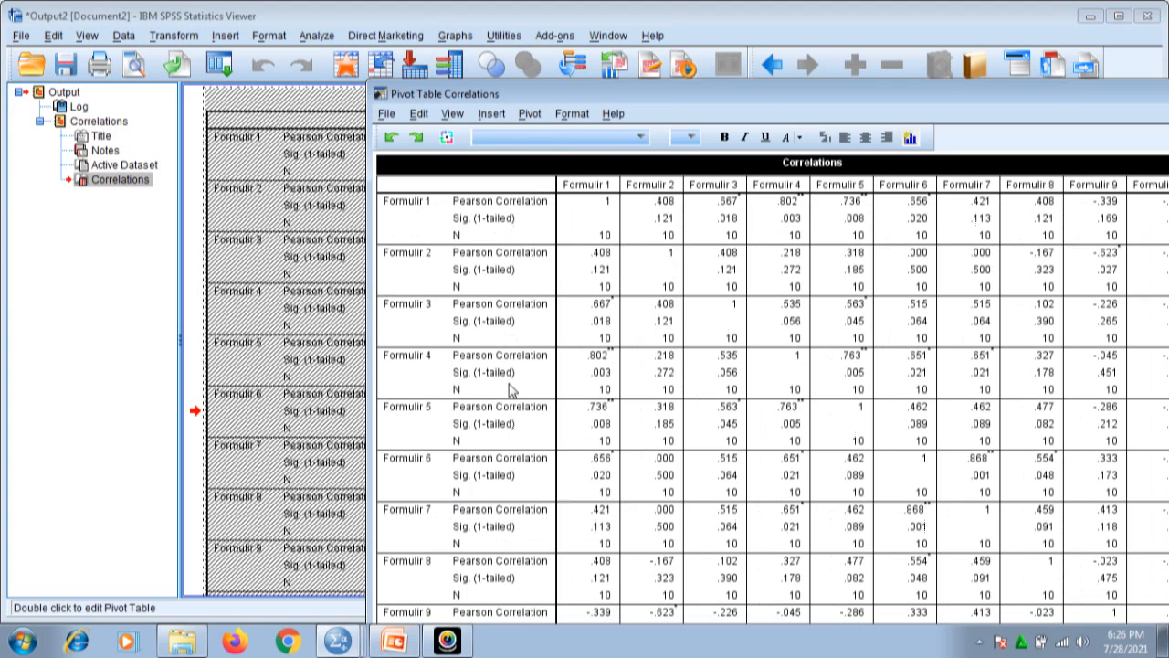
{"action": "left_click", "coordinate": [338, 639]}
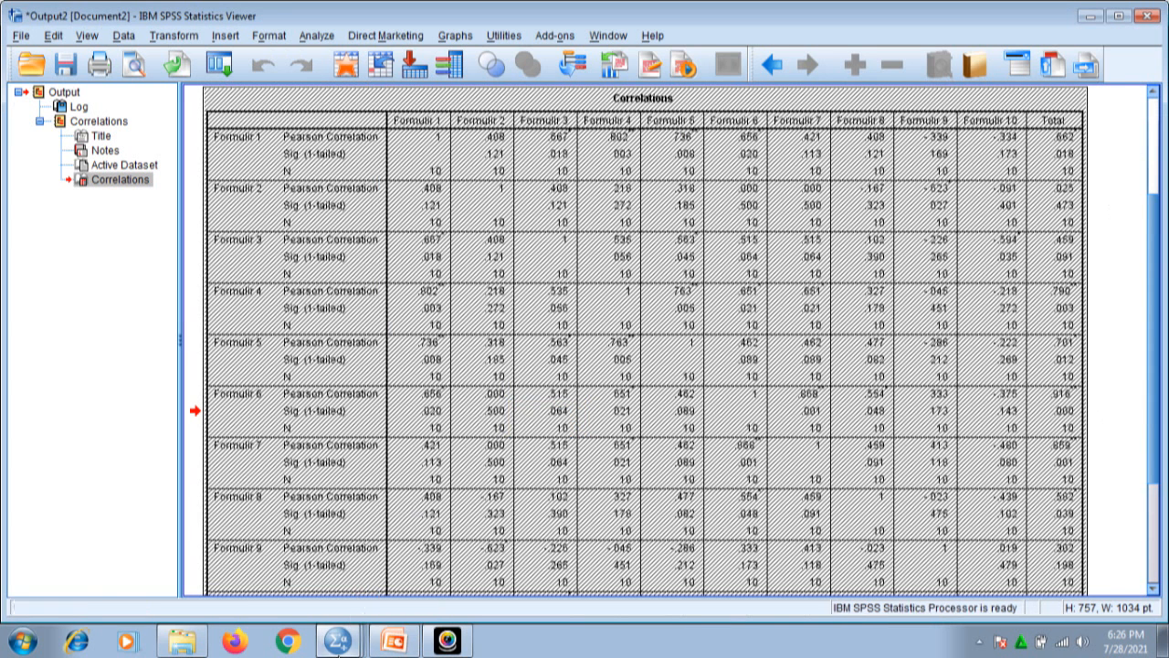
{"action": "double_click", "coordinate": [501, 191]}
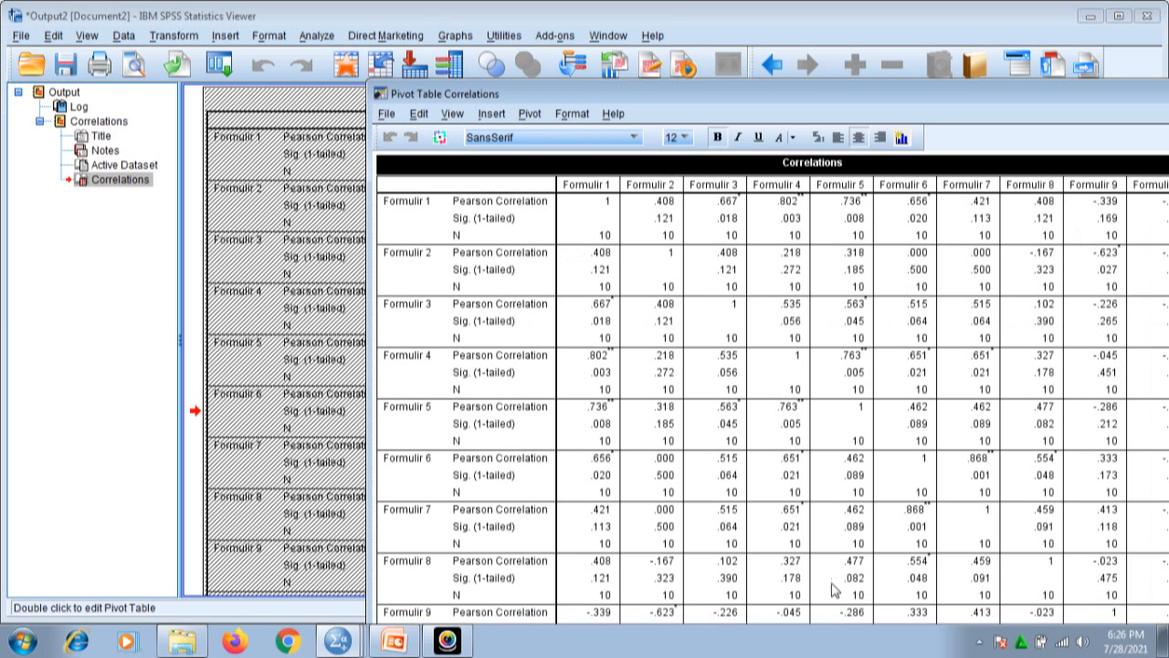
{"action": "left_click", "coordinate": [613, 71]}
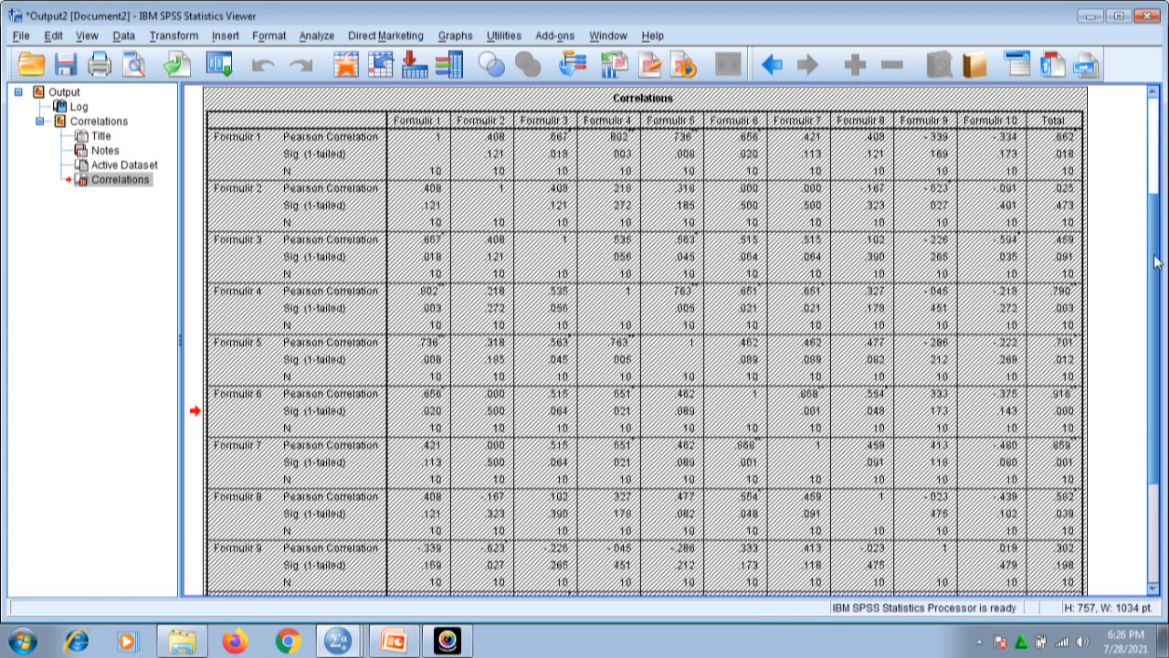
{"action": "left_click_drag", "start_coordinate": [1156, 289], "coordinate": [1147, 180]}
{"action": "scroll", "coordinate": [940, 239], "scroll_direction": "down", "scroll_amount": 3}
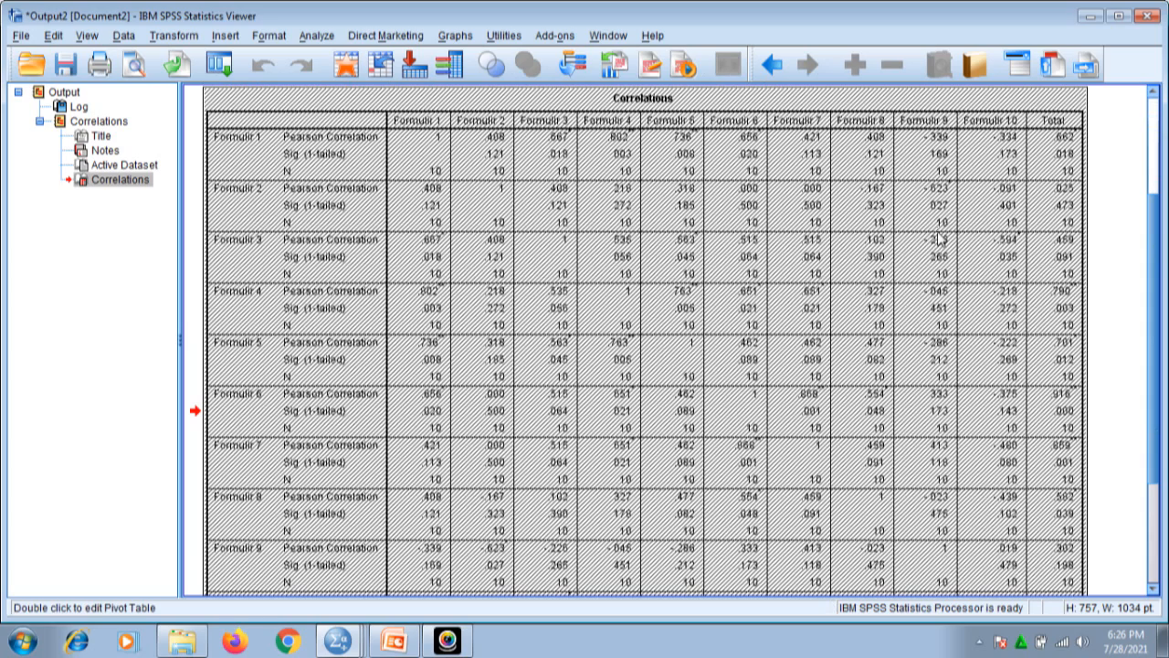
{"action": "left_click_drag", "start_coordinate": [1157, 273], "coordinate": [1142, 211]}
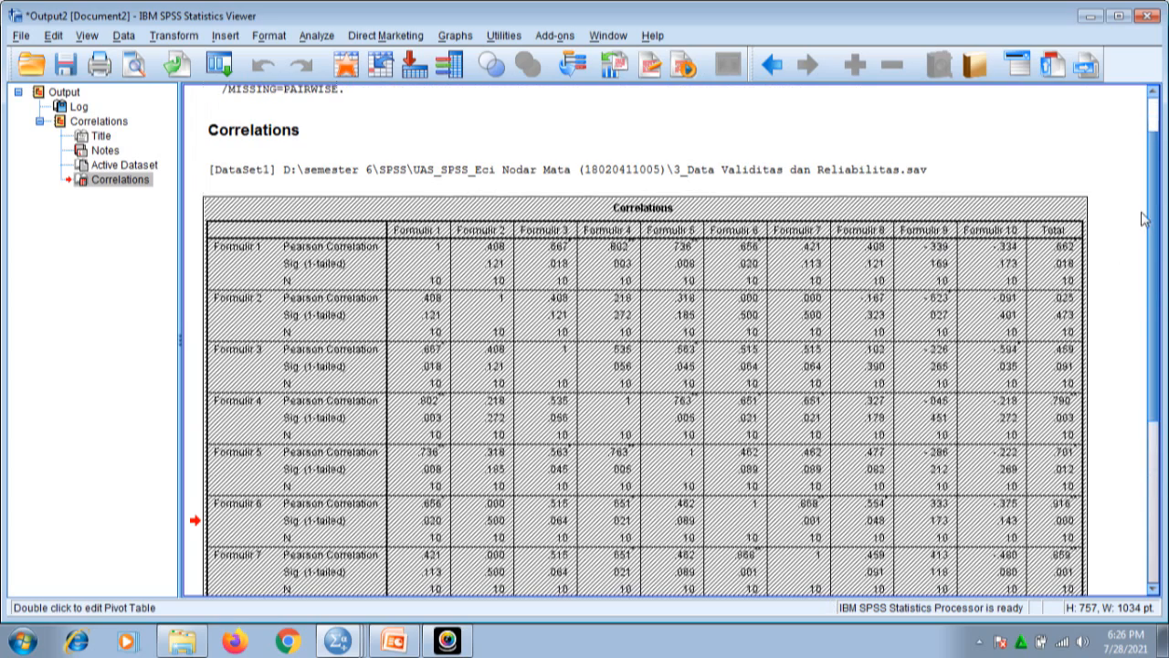
{"action": "left_click", "coordinate": [970, 159]}
{"action": "double_click", "coordinate": [946, 262]}
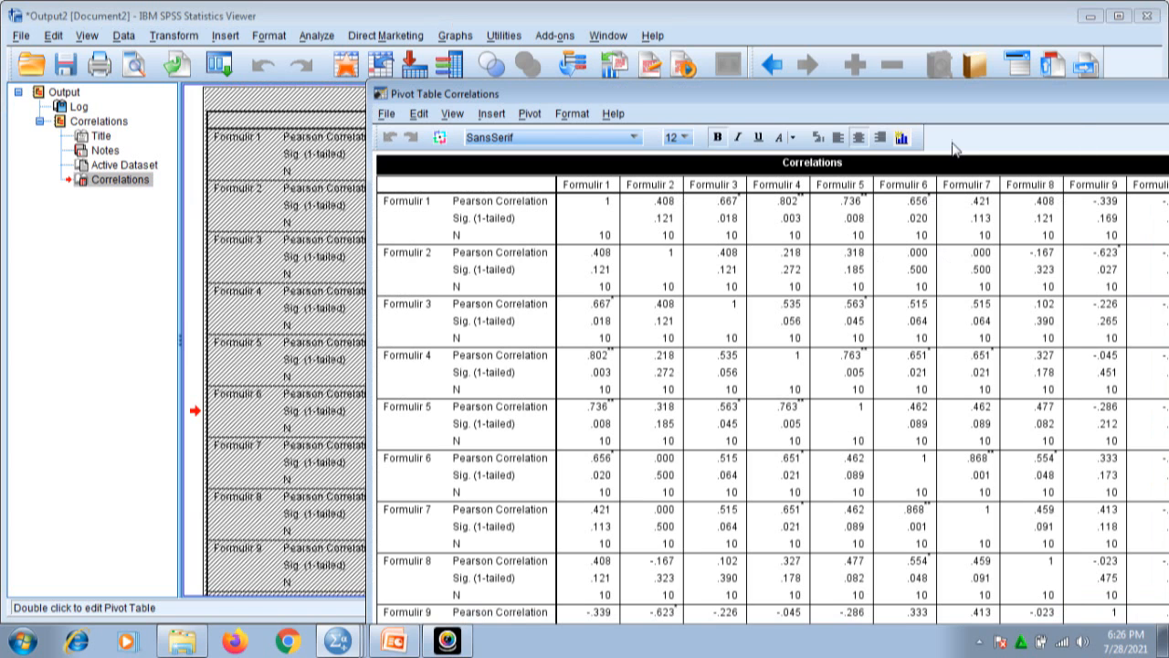
{"action": "left_click", "coordinate": [587, 139]}
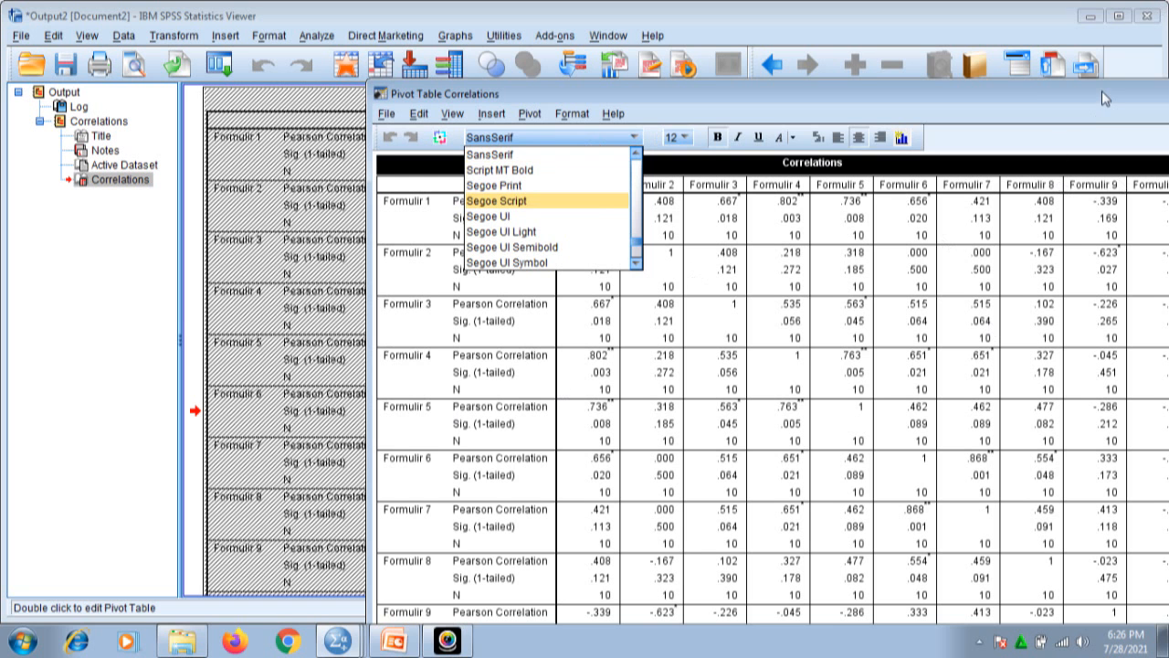
{"action": "left_click", "coordinate": [927, 19]}
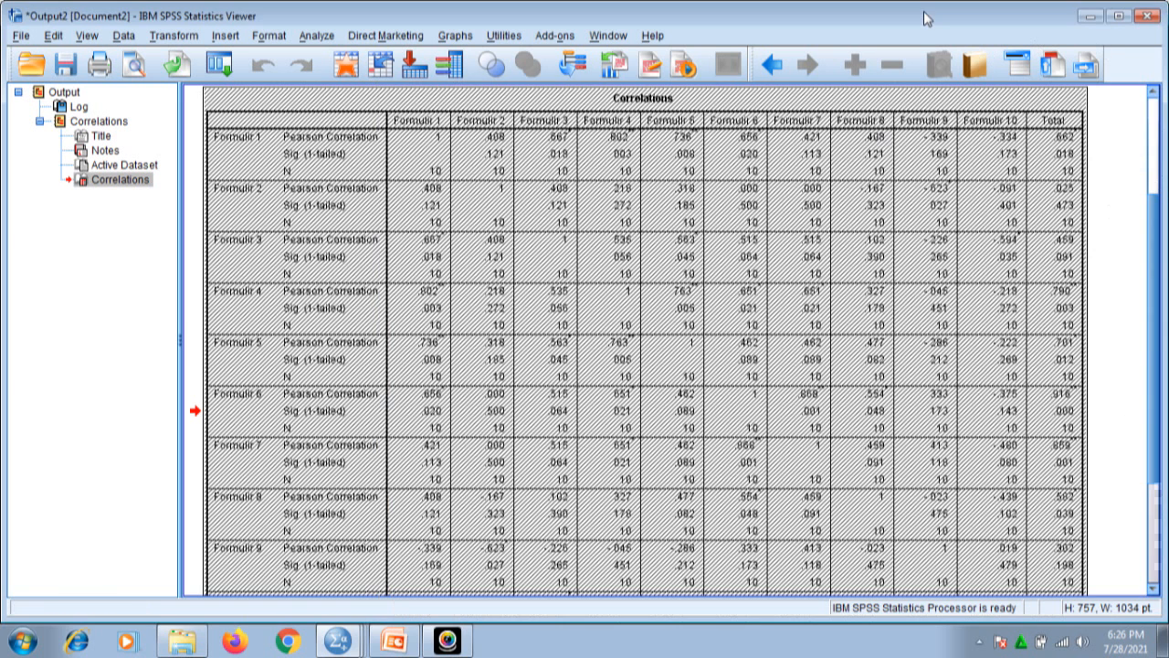
{"action": "scroll", "coordinate": [1156, 343], "scroll_direction": "up", "scroll_amount": 3}
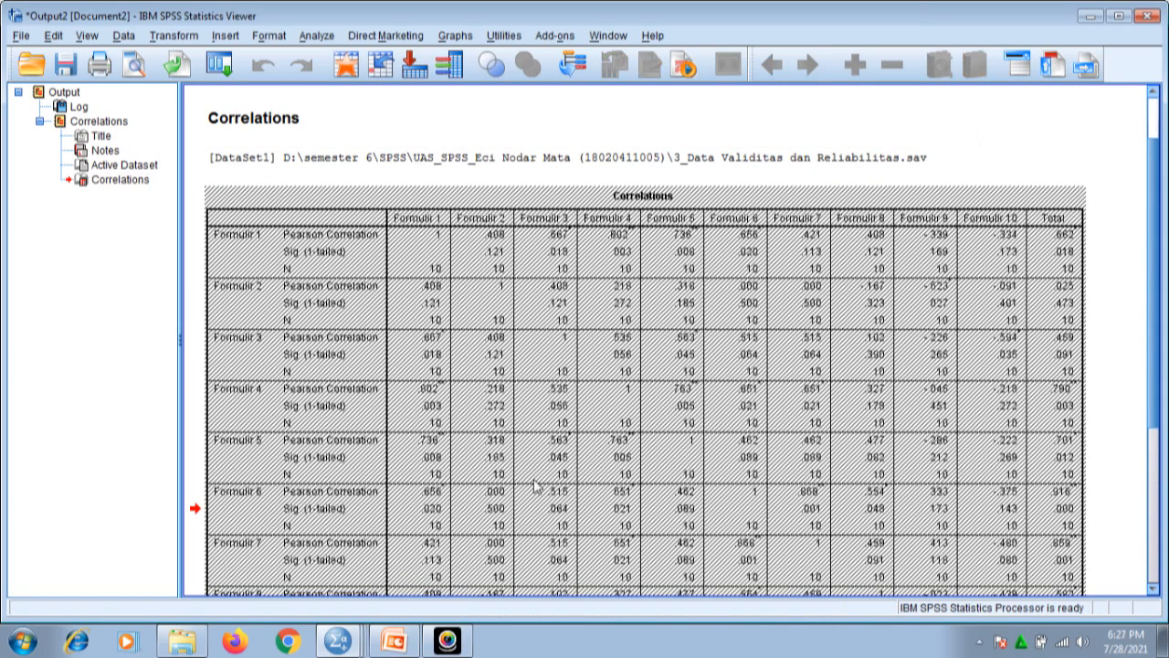
Step: Switch to PowerPoint and start the slide show from slide 19 about pivoting the output table
{"action": "left_click", "coordinate": [394, 642]}
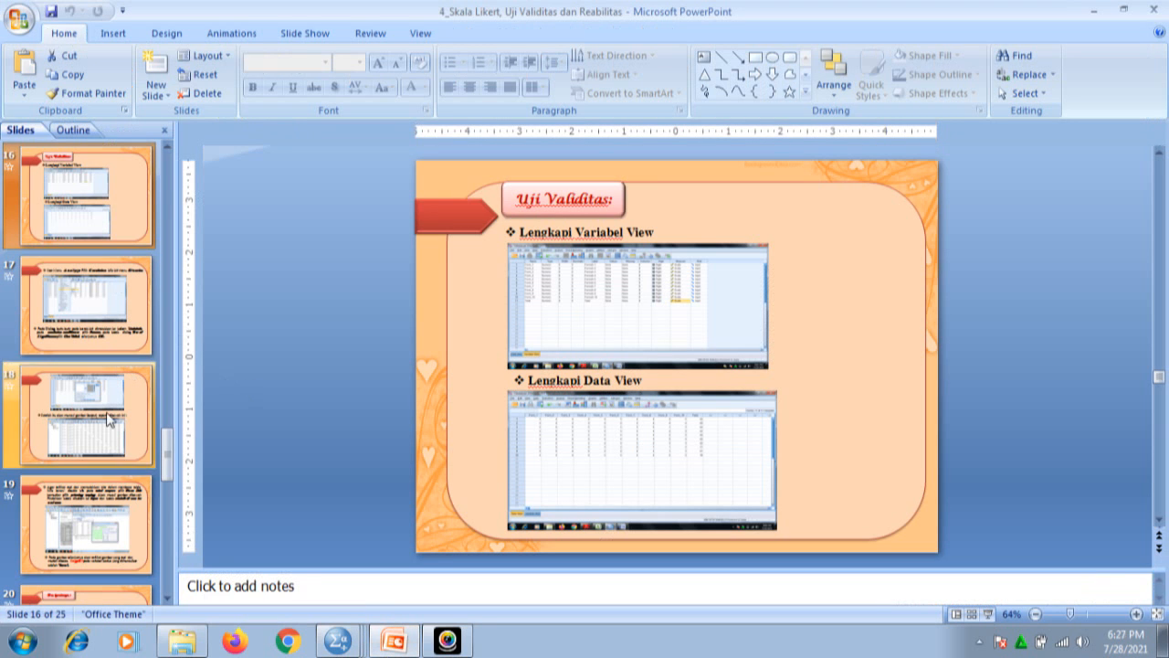
{"action": "left_click", "coordinate": [97, 533]}
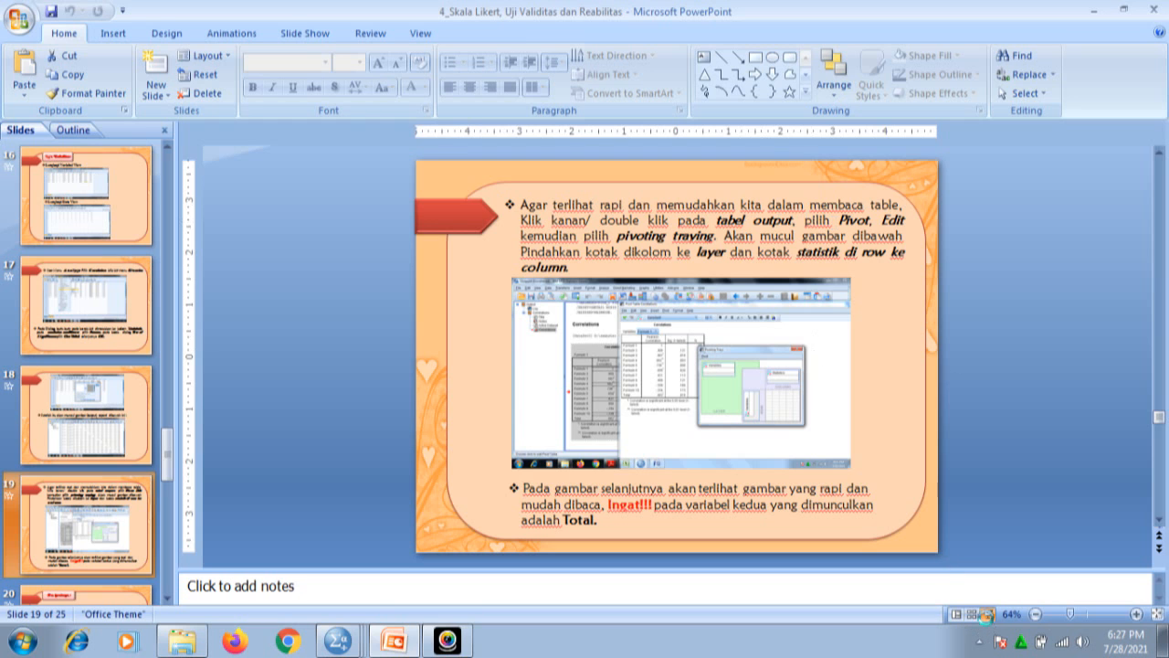
{"action": "left_click", "coordinate": [985, 615]}
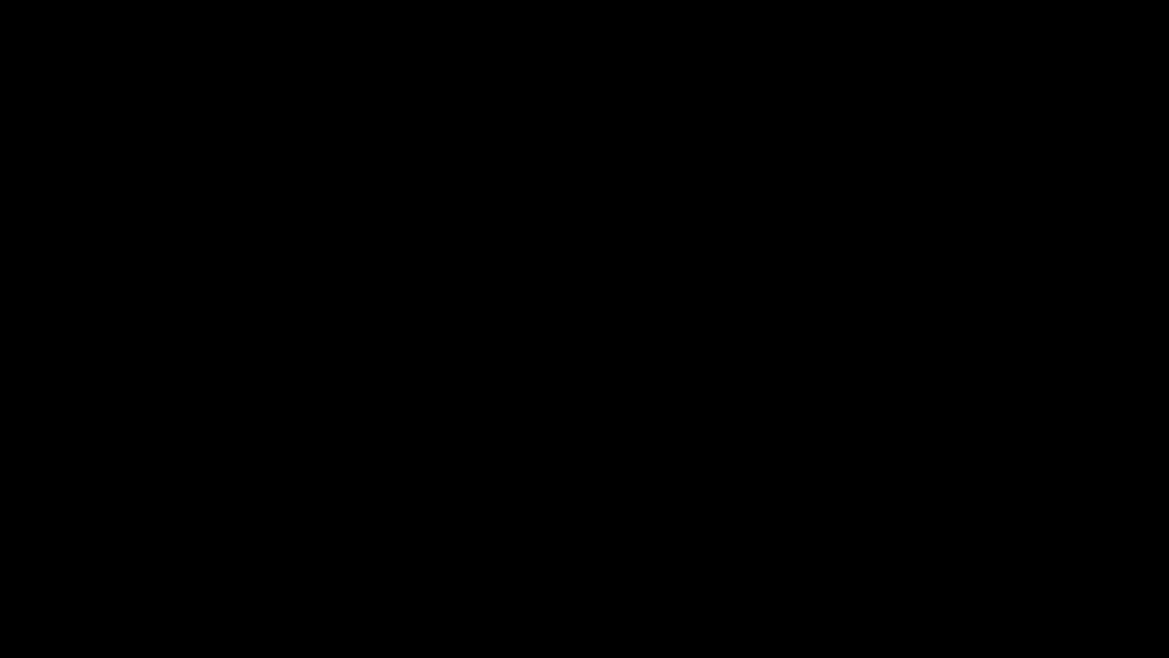